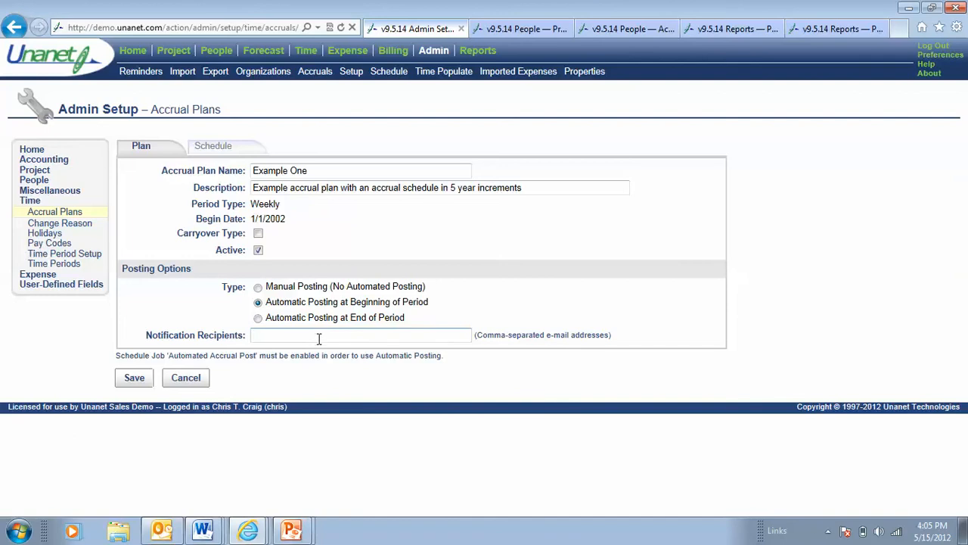
# Step: Review the Example One accrual plan's schedule, including its weekly period and the available cap types
pyautogui.click(218, 147)
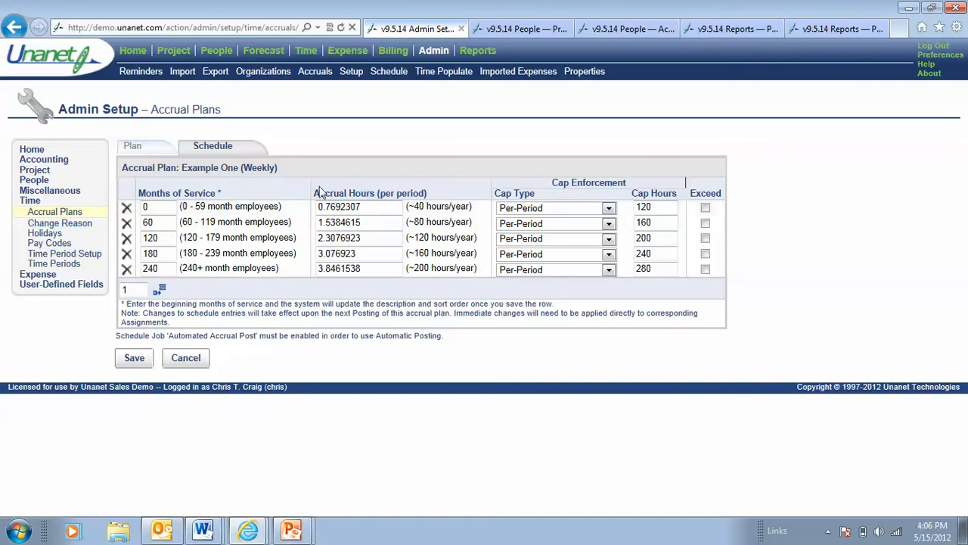
pyautogui.moveTo(277, 167); pyautogui.dragTo(244, 168)
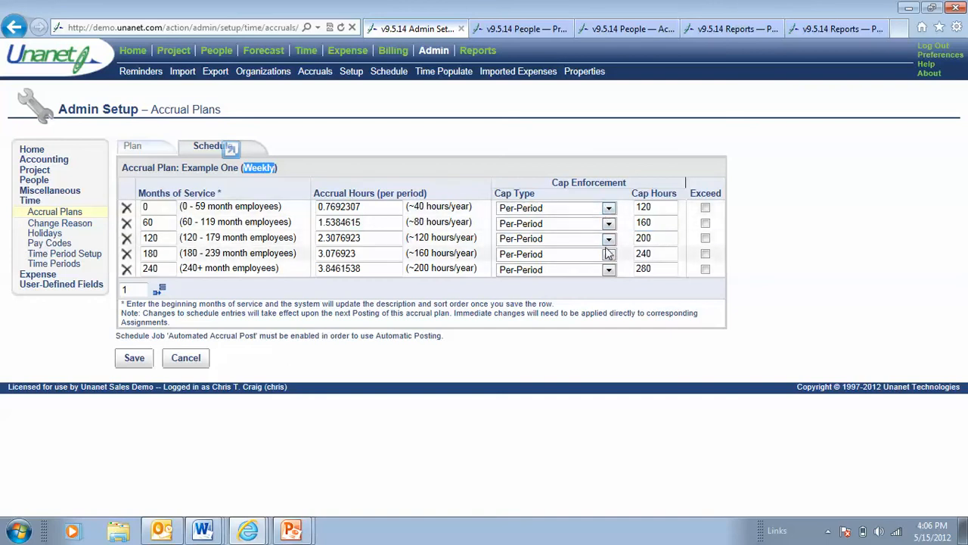
pyautogui.click(614, 210)
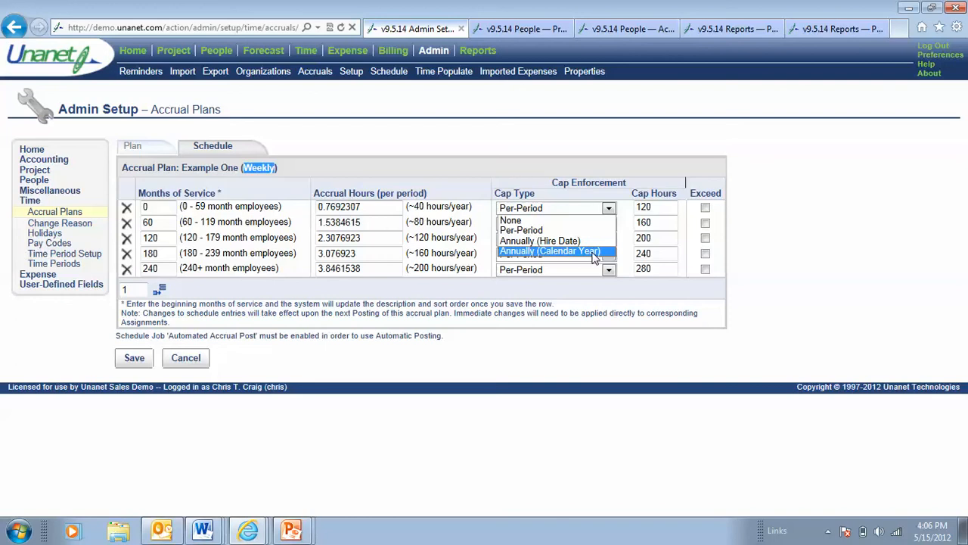
pyautogui.click(907, 218)
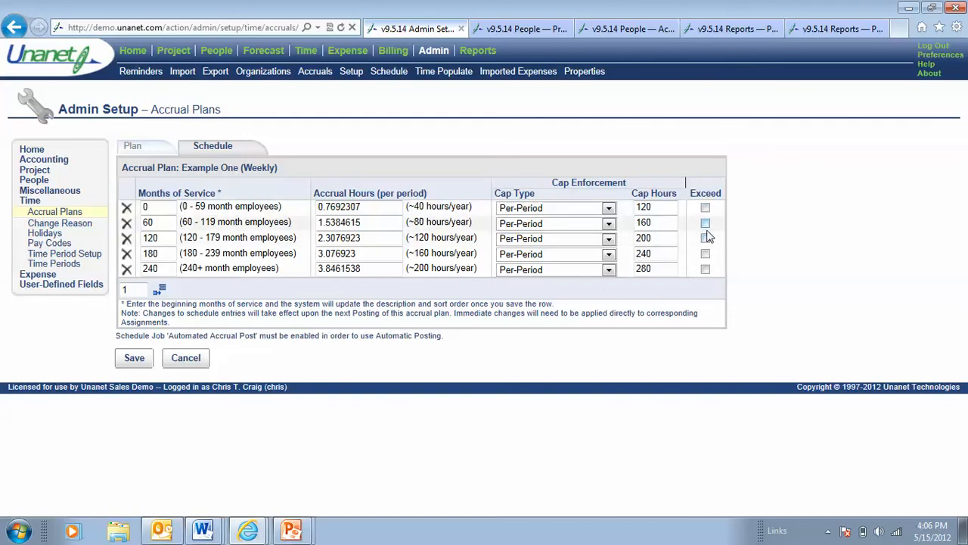
# Step: Set the employee's hire date to 5/15/2012 in the person profile and save it
pyautogui.click(513, 30)
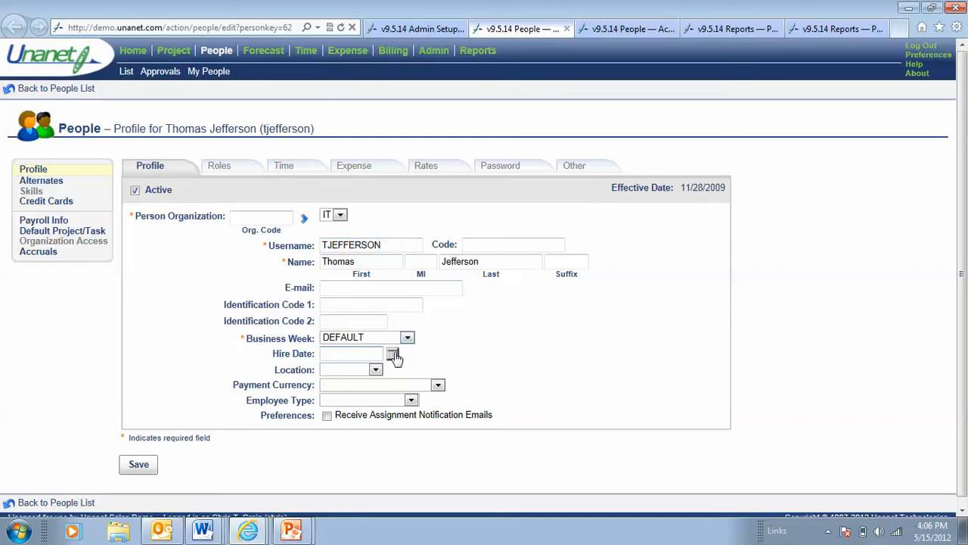
pyautogui.click(392, 355)
pyautogui.click(481, 466)
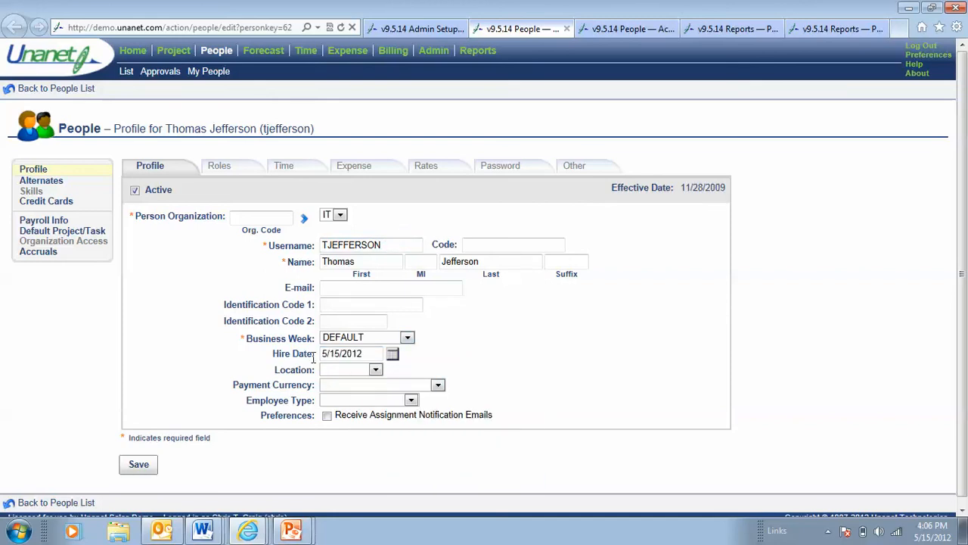
pyautogui.click(138, 464)
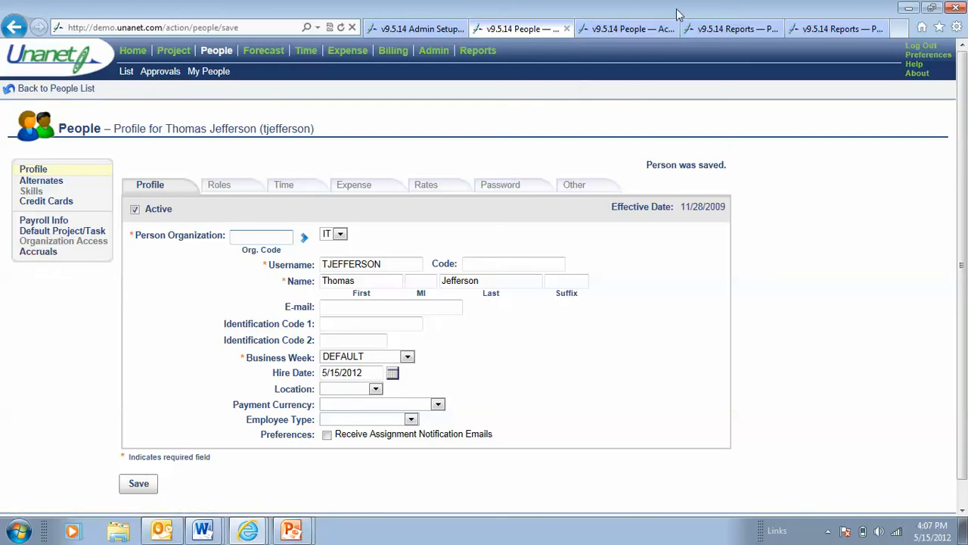
# Step: Start associating the employee with the Example One accrual plan, with an accrual begin date of 5/22/2012
pyautogui.click(619, 30)
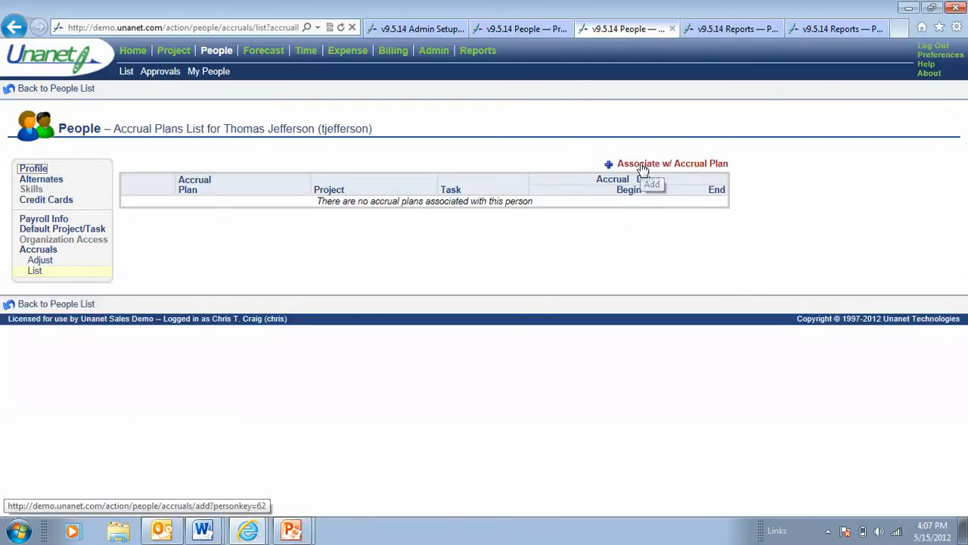
pyautogui.moveTo(557, 206); pyautogui.dragTo(330, 208)
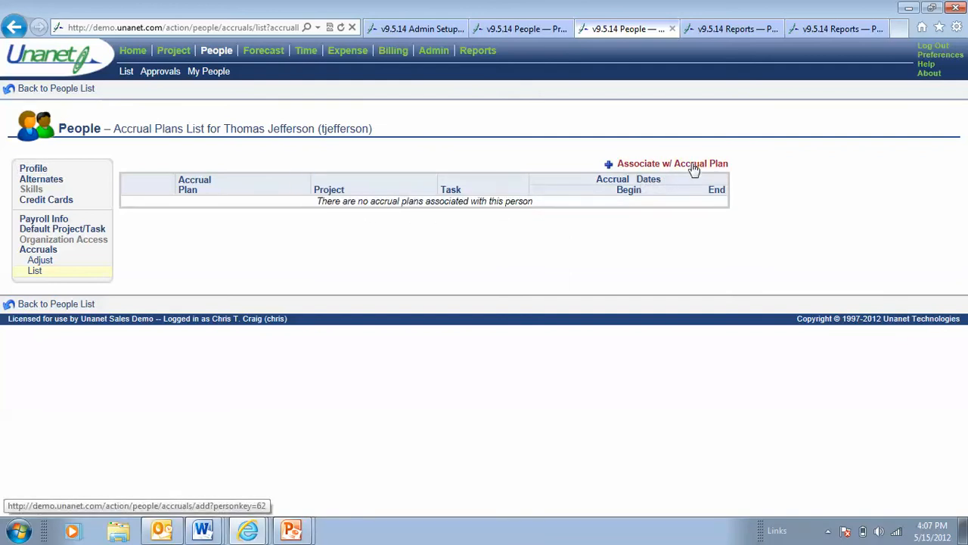
pyautogui.click(685, 165)
pyautogui.click(320, 182)
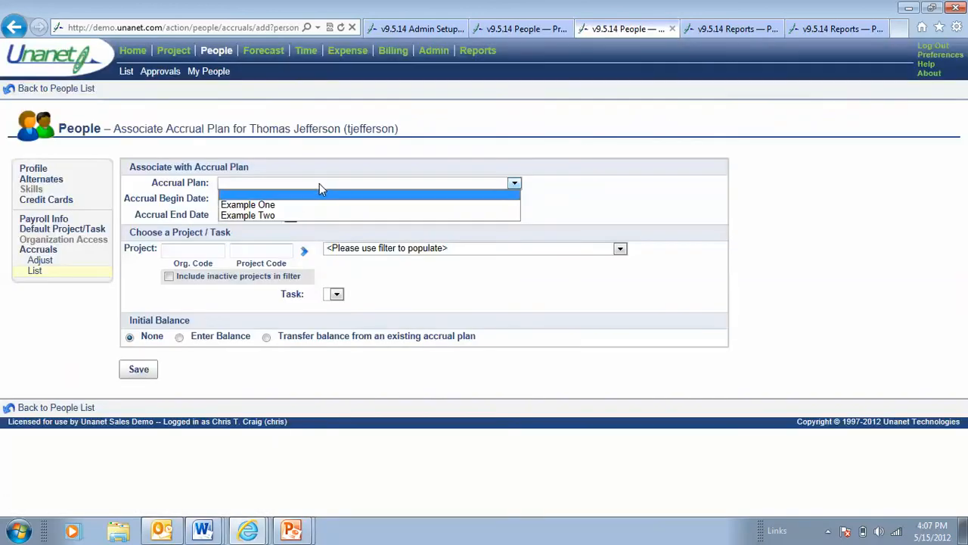
pyautogui.click(318, 205)
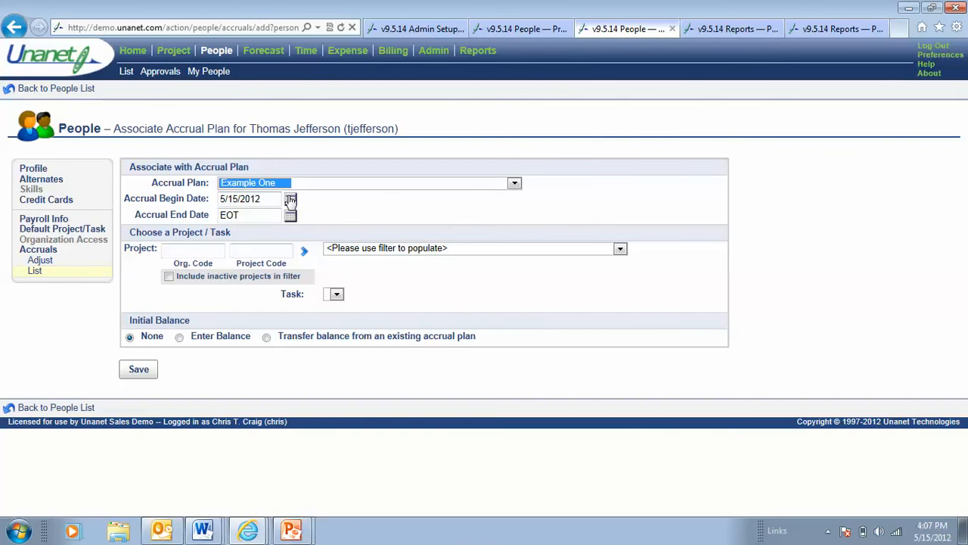
pyautogui.click(290, 199)
pyautogui.click(344, 270)
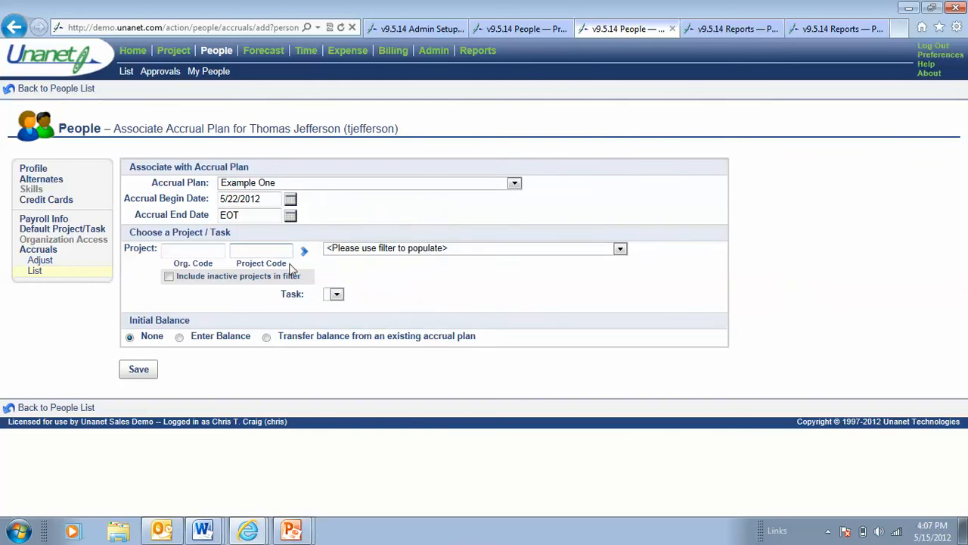
# Step: List all projects with the % filter and choose MYCO VACATION as the accrual plan's project
pyautogui.write('%')
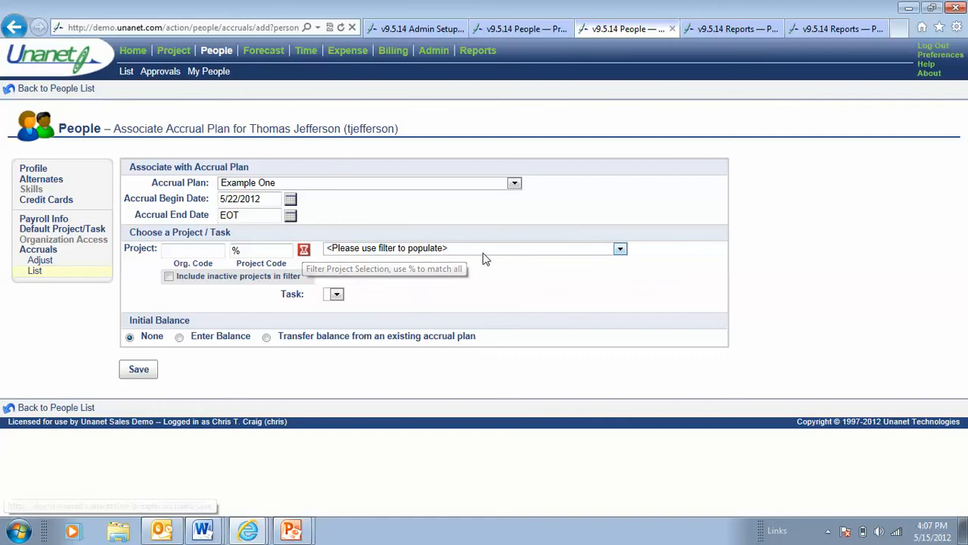
pyautogui.click(304, 251)
pyautogui.click(614, 250)
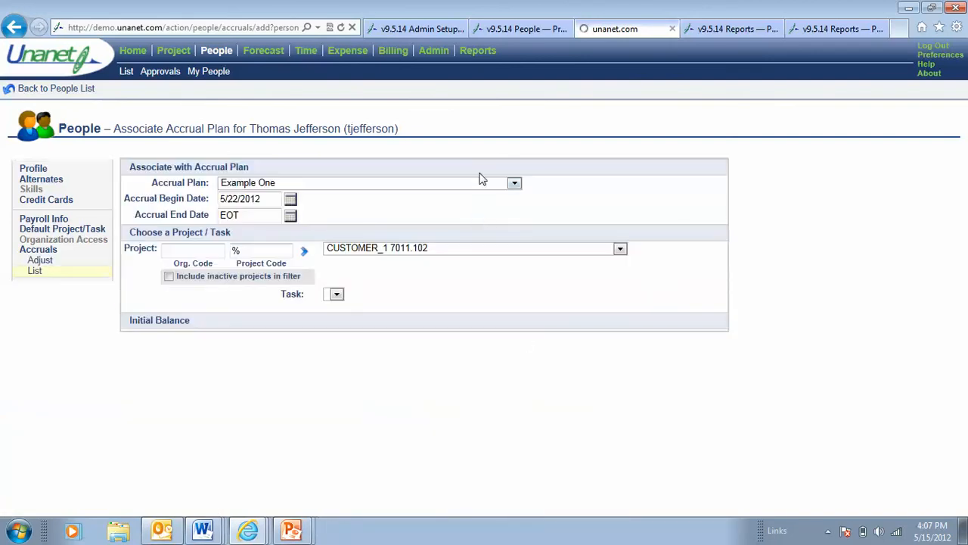
pyautogui.click(480, 182)
pyautogui.click(579, 251)
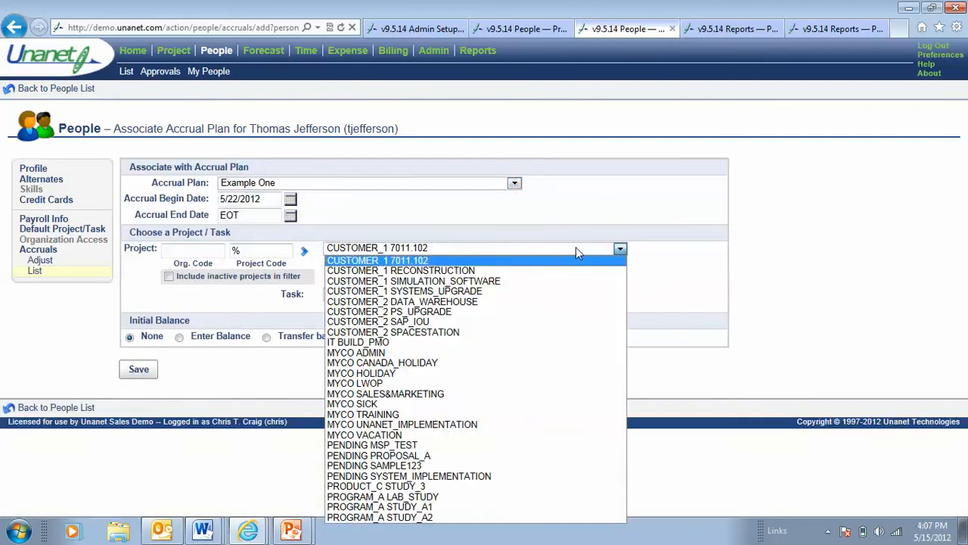
pyautogui.click(503, 435)
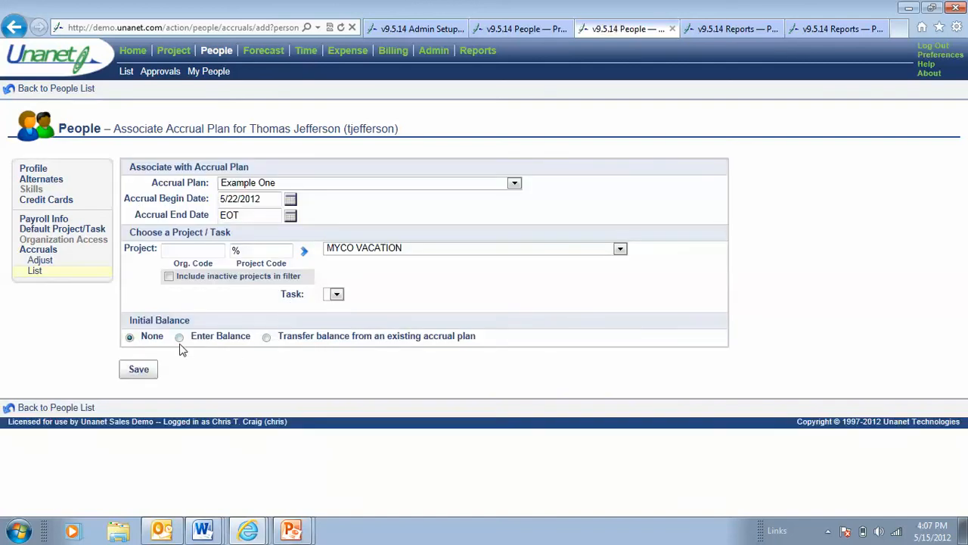
# Step: Enter an initial balance of 40 hours for the accrual plan association and save it
pyautogui.click(179, 337)
pyautogui.click(212, 352)
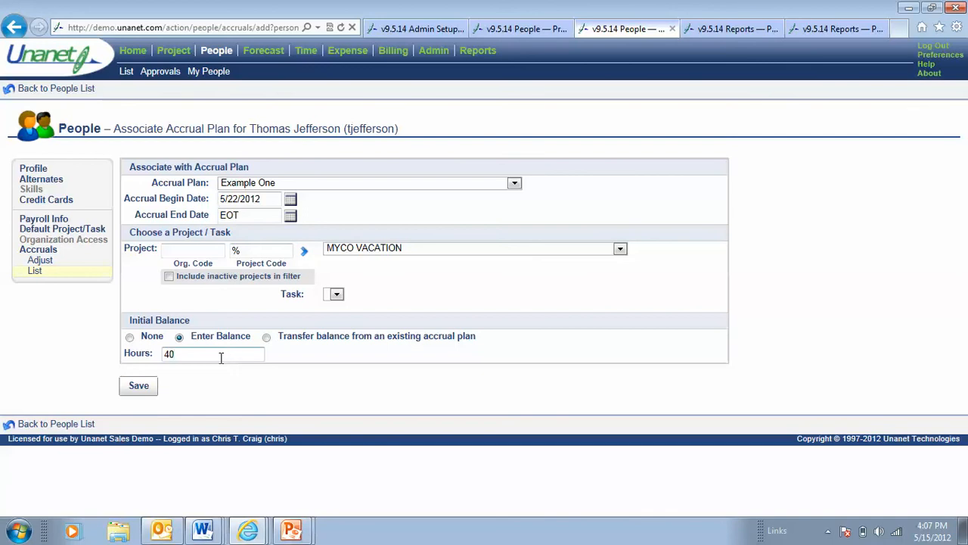
pyautogui.click(136, 389)
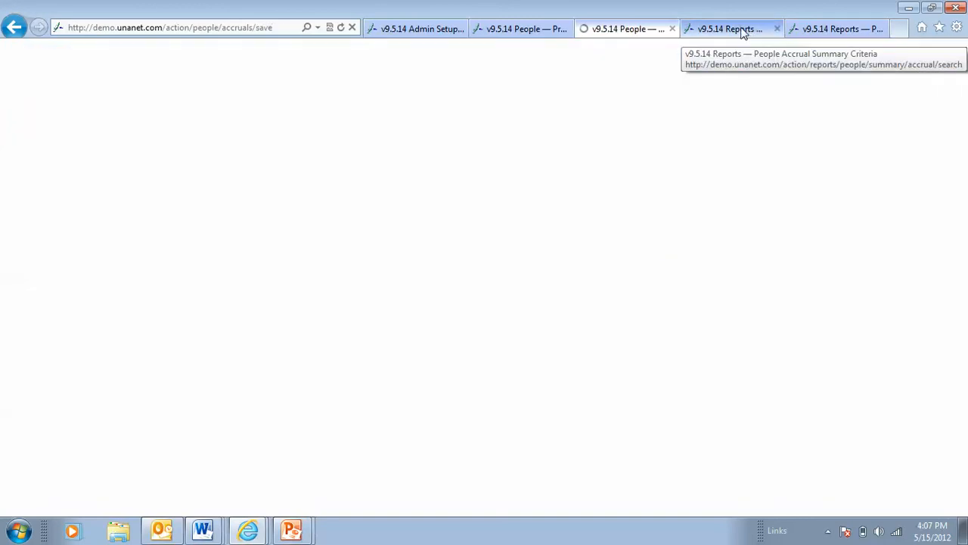
# Step: Run the People Accrual Summary report for the employee for next calendar month and check the initial balance
pyautogui.click(740, 29)
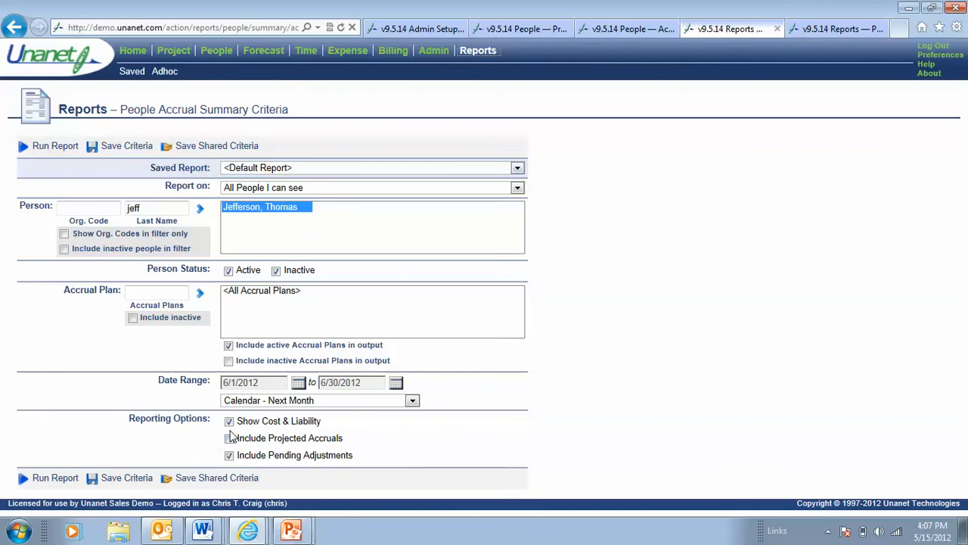
pyautogui.click(44, 151)
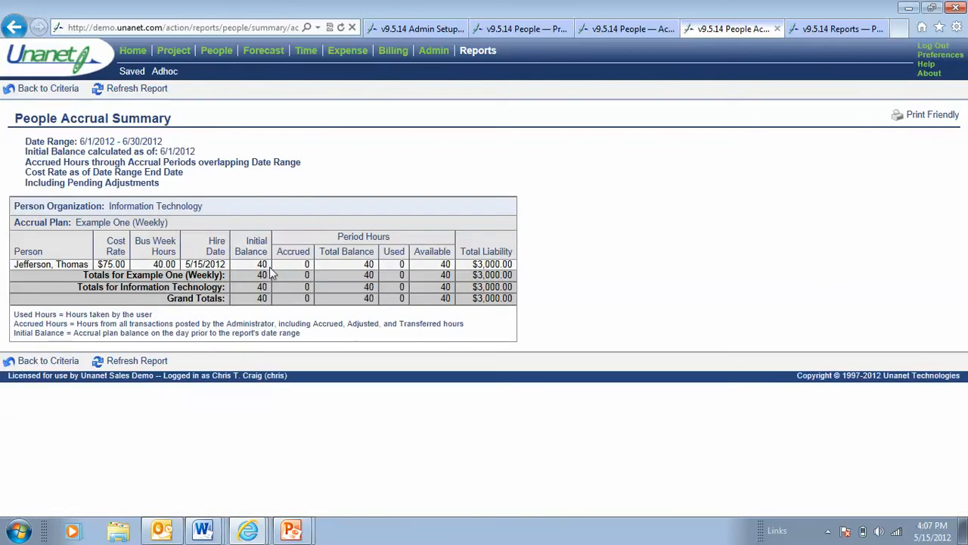
pyautogui.doubleClick(262, 264)
pyautogui.moveTo(262, 264); pyautogui.dragTo(244, 247)
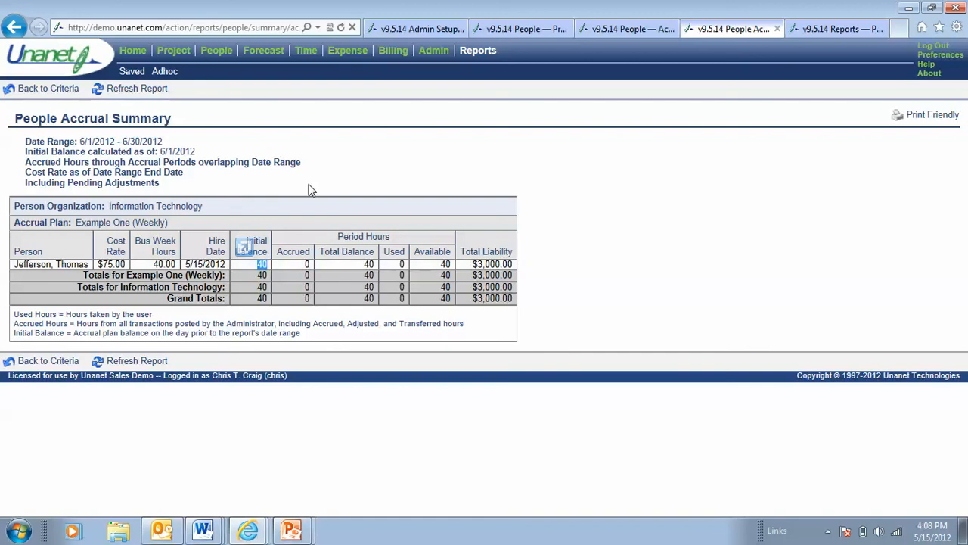
# Step: Include projected accruals in the People Accrual Summary criteria and rerun the report
pyautogui.click(60, 91)
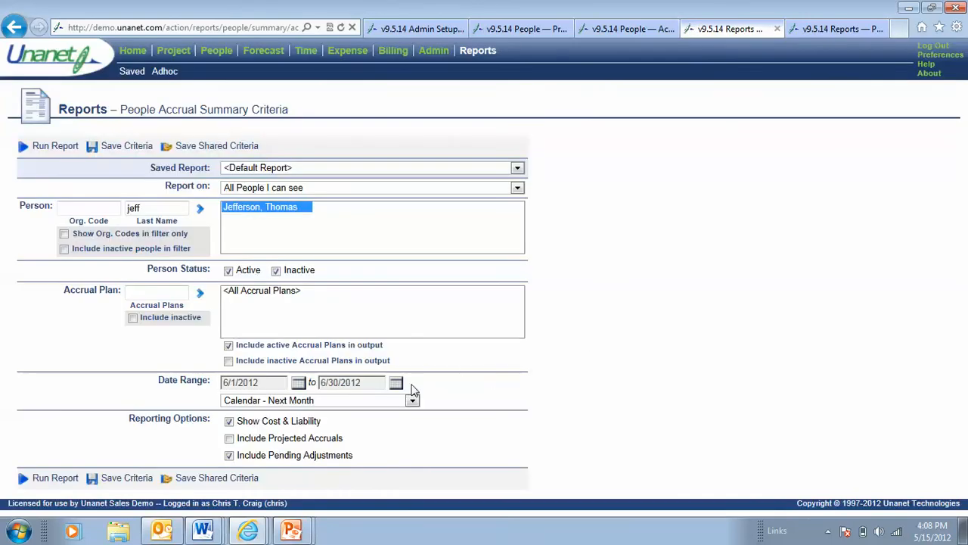
pyautogui.click(229, 438)
pyautogui.click(48, 480)
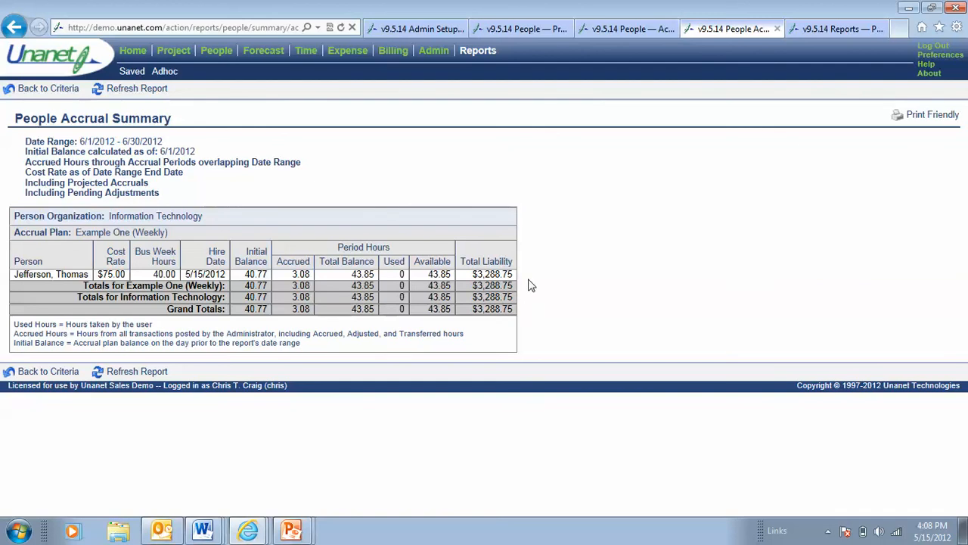
# Step: Toggle the Active status in the employee's profile, leave it active, and save the profile
pyautogui.click(629, 32)
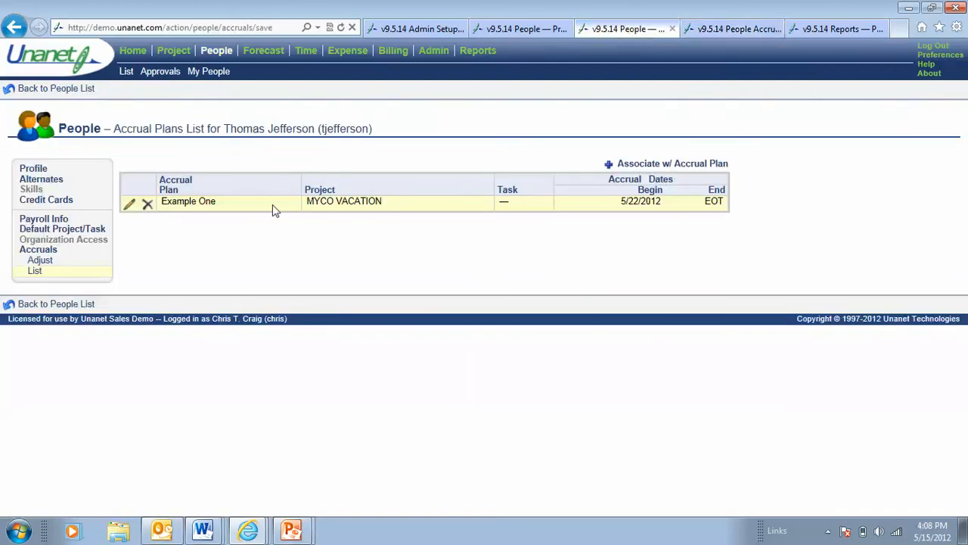
pyautogui.click(33, 168)
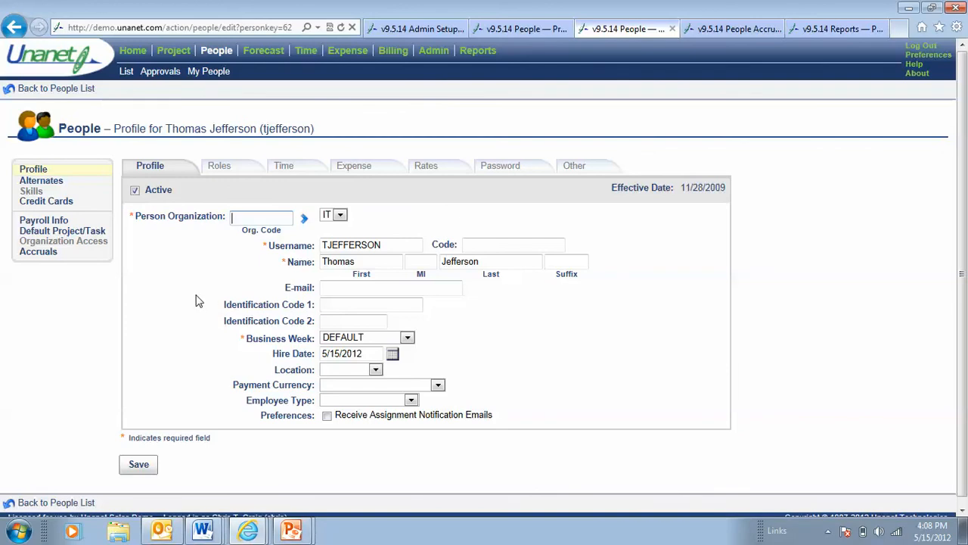
pyautogui.click(135, 191)
pyautogui.click(135, 191)
pyautogui.click(135, 191)
pyautogui.click(138, 464)
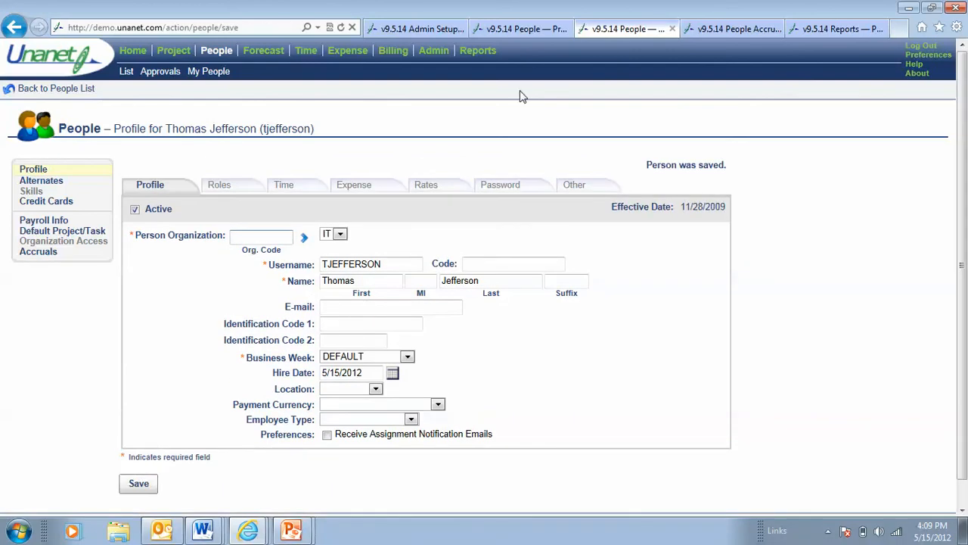
# Step: Open the employee's accrual balance adjustment for the Example One plan and enter -40 hours
pyautogui.click(725, 30)
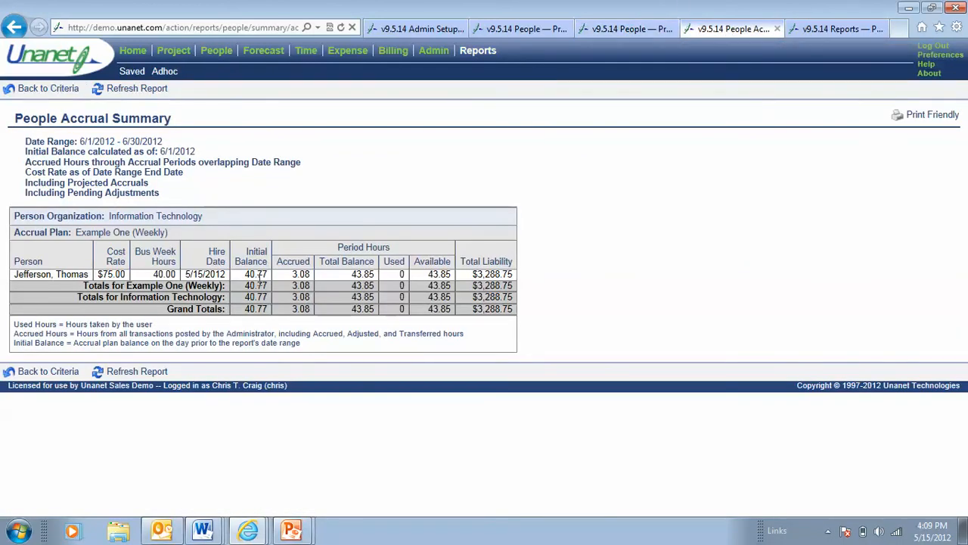
pyautogui.click(619, 30)
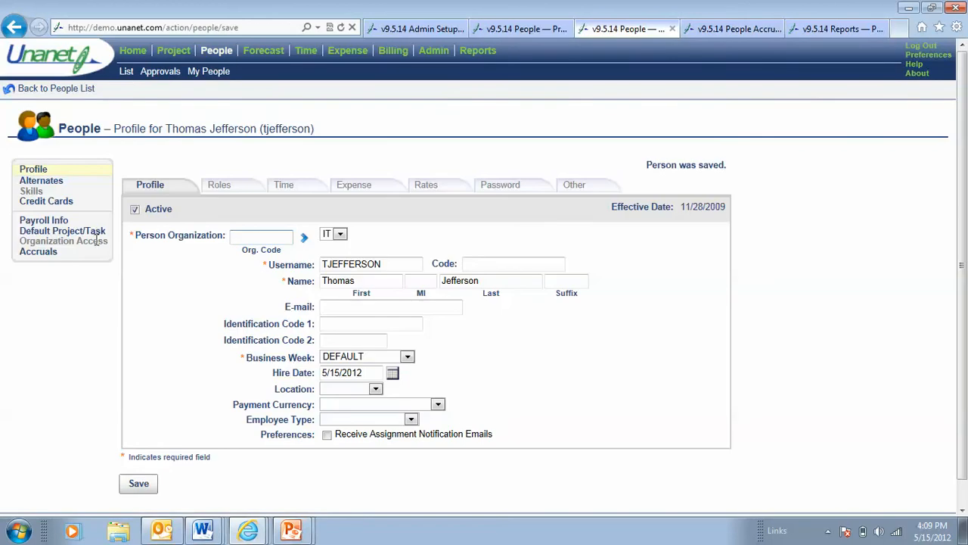
pyautogui.click(53, 252)
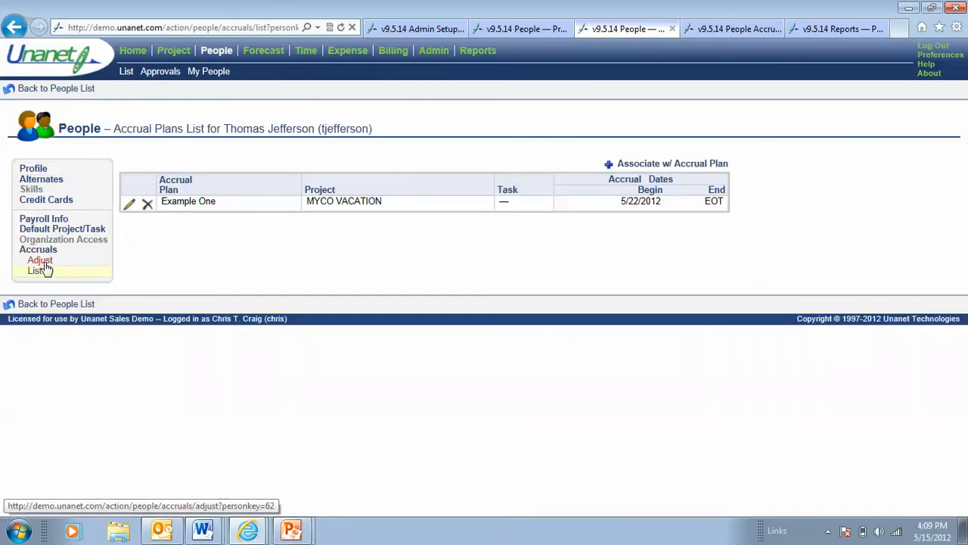
pyautogui.click(40, 262)
pyautogui.click(255, 202)
pyautogui.click(253, 221)
pyautogui.click(219, 229)
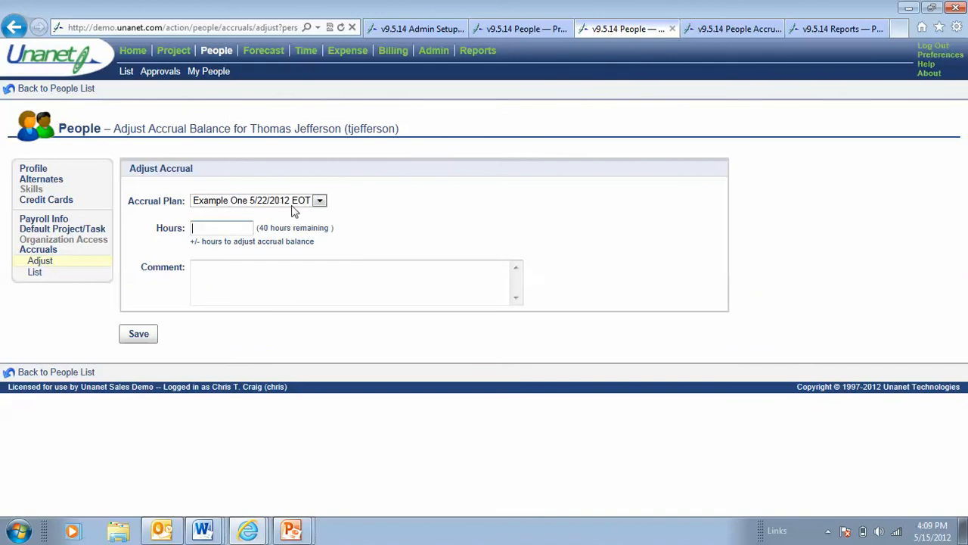
pyautogui.write('-40')
# Step: Add the comment "Employee terminated" to the accrual adjustment and save it
pyautogui.click(365, 275)
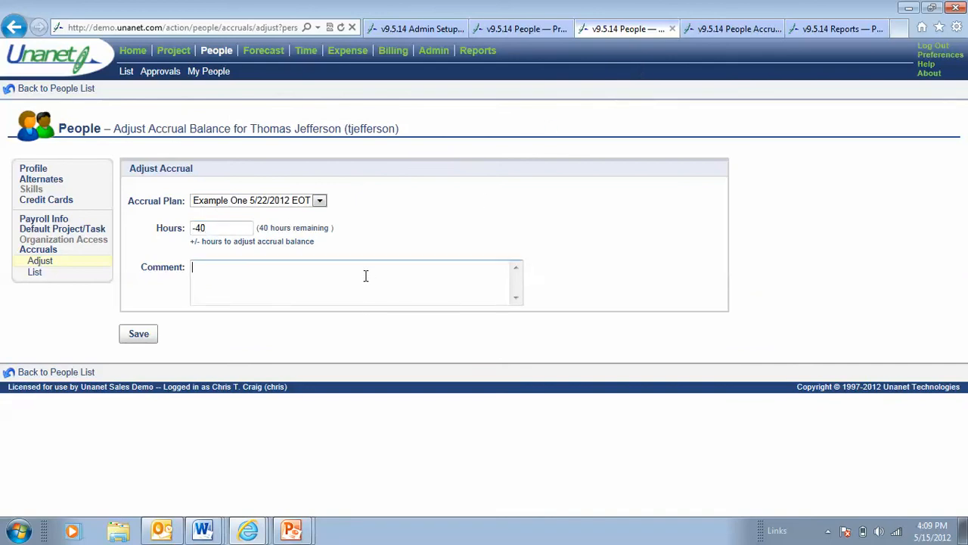
pyautogui.moveTo(259, 228); pyautogui.dragTo(334, 227)
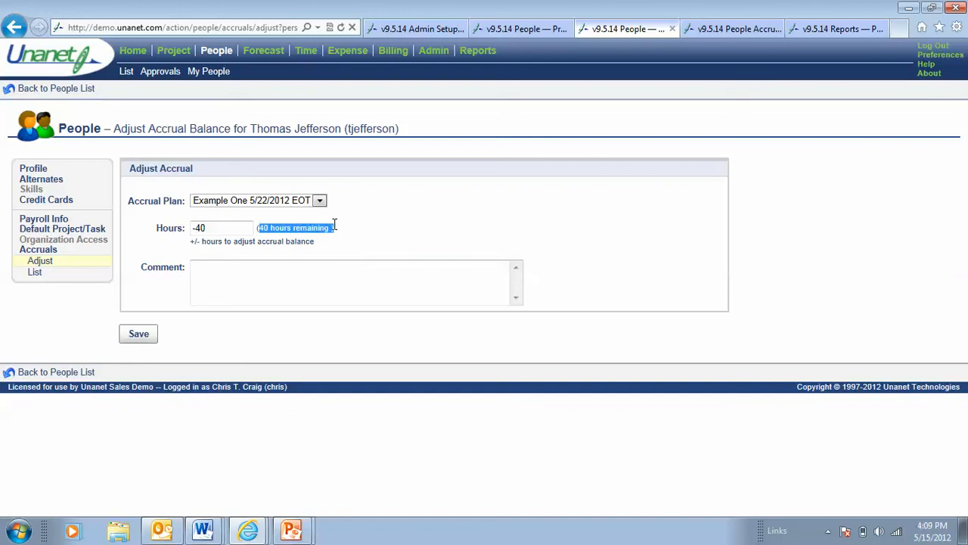
pyautogui.click(350, 281)
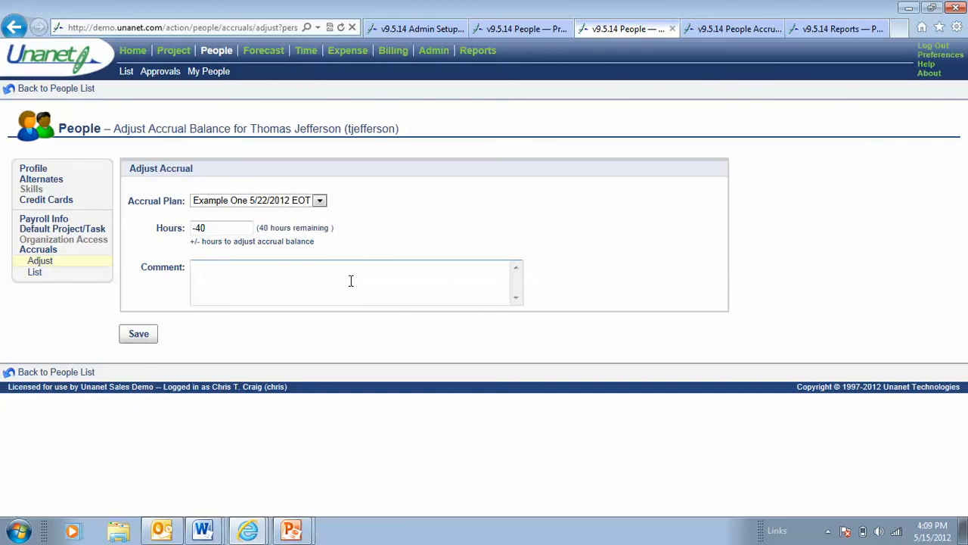
pyautogui.write('Employee terminated')
pyautogui.click(136, 337)
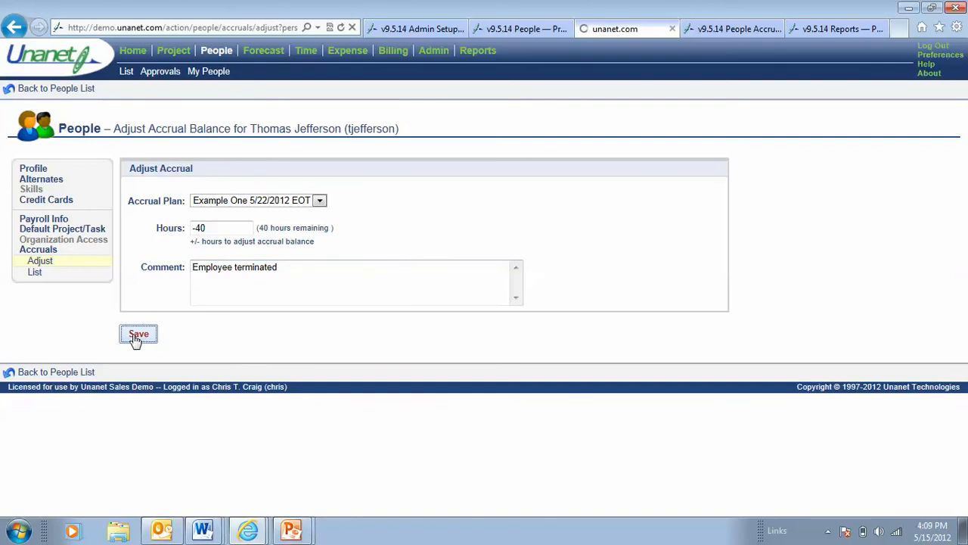